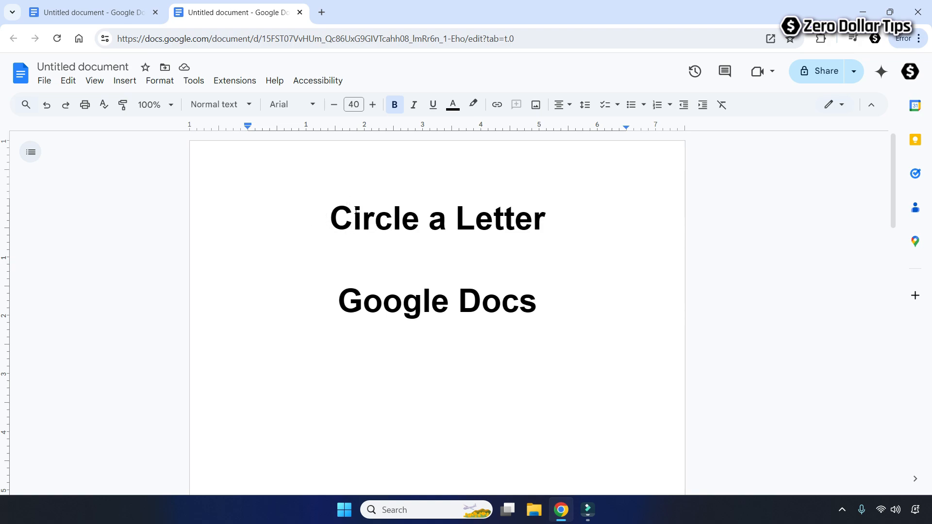
# Step: Replace the C of "Circle" in the first line with the circled C special character, found by searching for "c"
pyautogui.moveTo(352, 217); pyautogui.dragTo(242, 251)
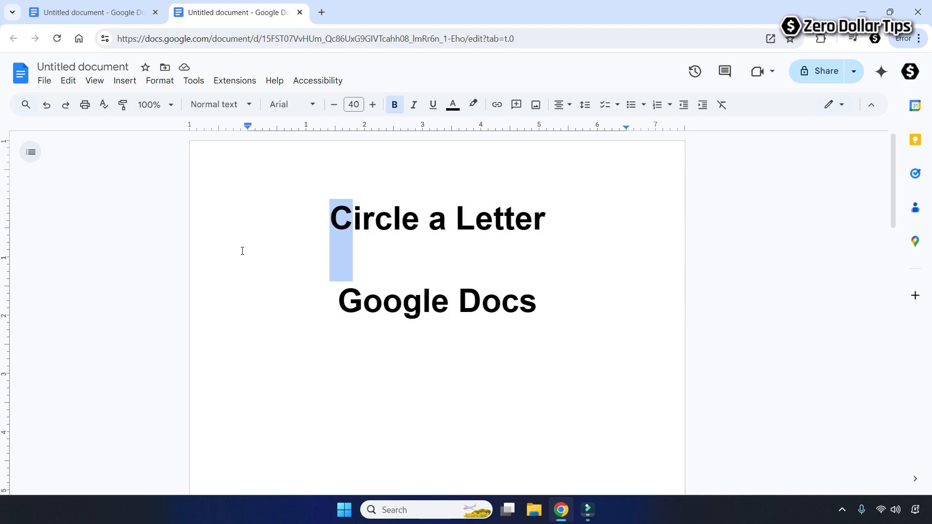
pyautogui.click(126, 83)
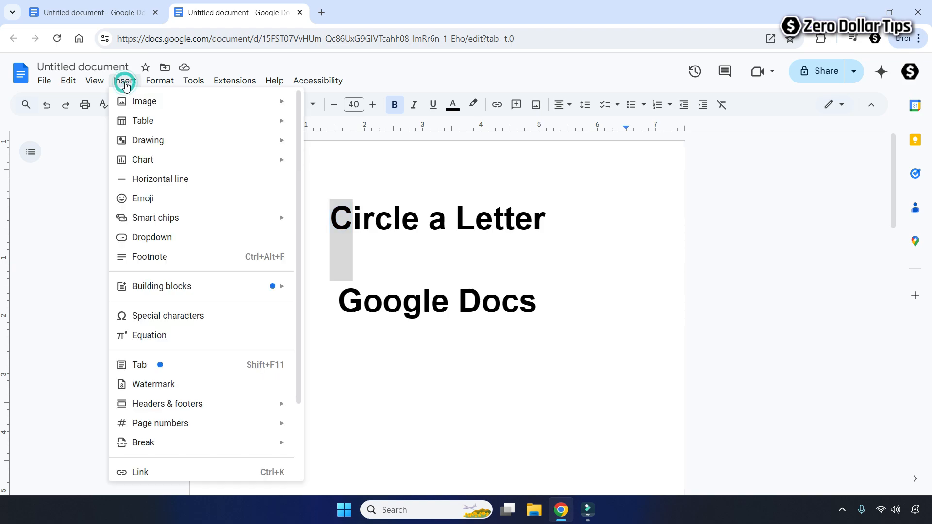
pyautogui.click(185, 317)
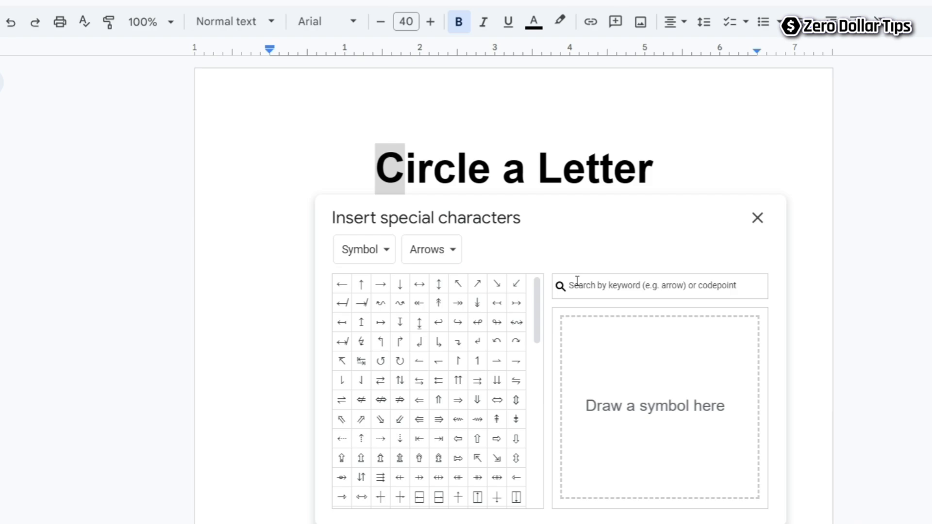
pyautogui.click(581, 291)
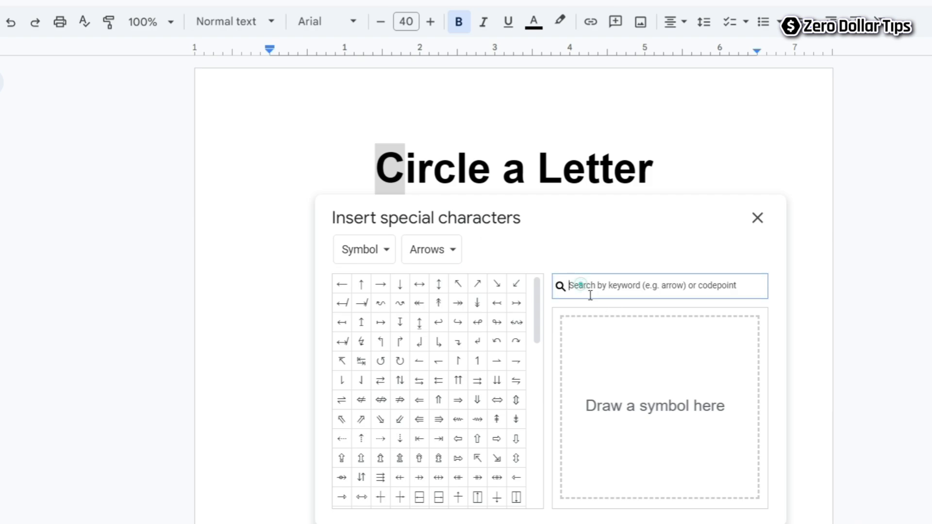
pyautogui.write('c')
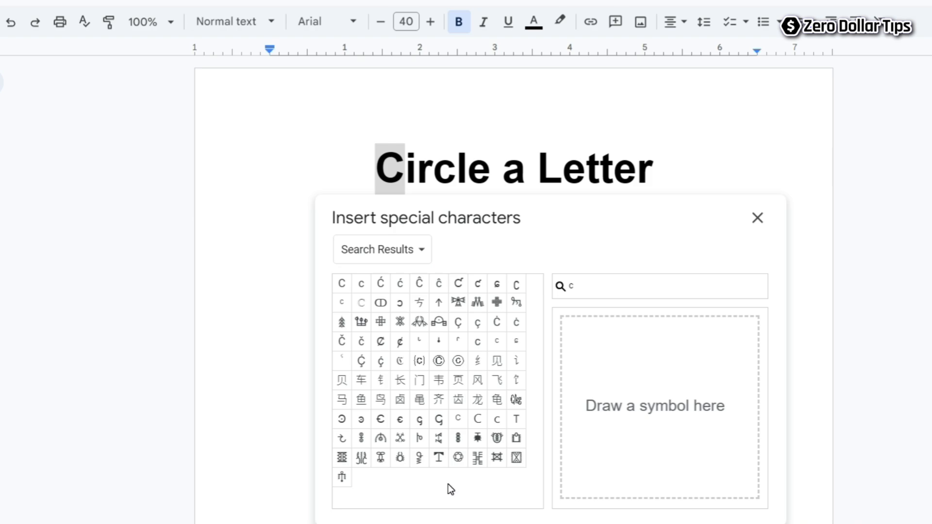
pyautogui.moveTo(439, 366)
pyautogui.click(439, 364)
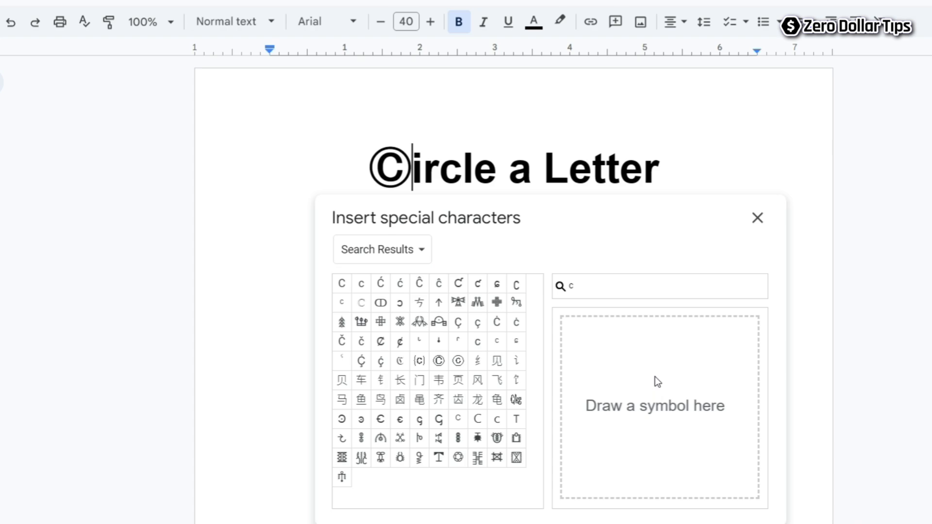
# Step: Search the special characters by sketching a letter C inside a circle
pyautogui.moveTo(660, 371)
pyautogui.mouseDown()
pyautogui.moveTo(651, 370)
pyautogui.moveTo(677, 436)
pyautogui.mouseUp()
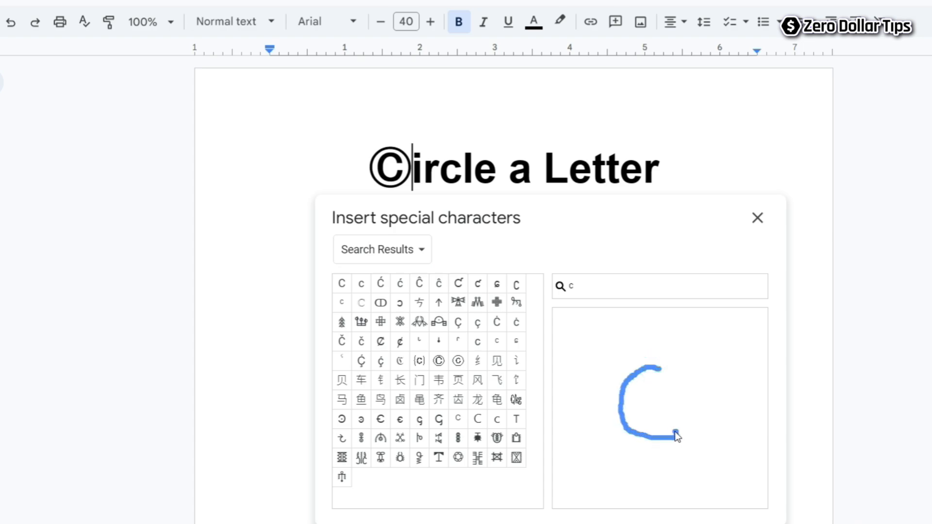
pyautogui.moveTo(687, 345)
pyautogui.mouseDown()
pyautogui.moveTo(603, 358)
pyautogui.moveTo(668, 477)
pyautogui.moveTo(678, 345)
pyautogui.mouseUp()
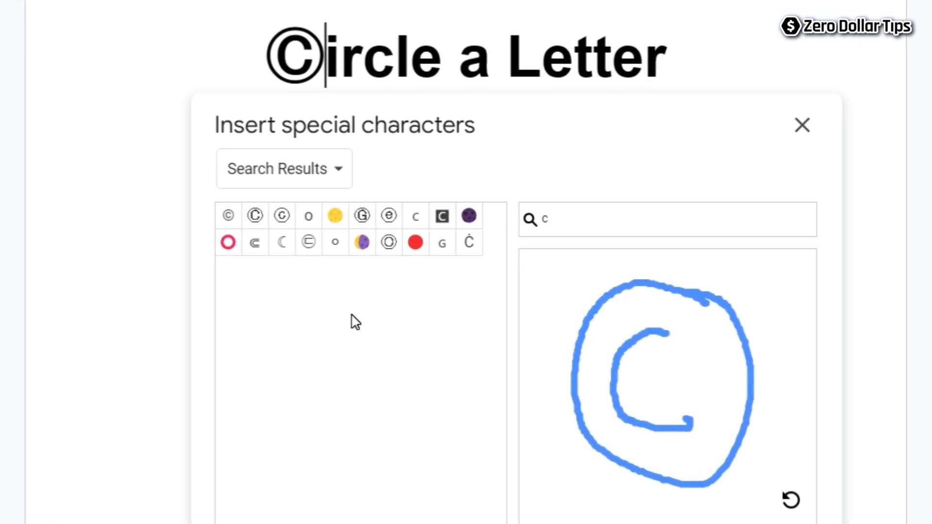
pyautogui.moveTo(229, 221)
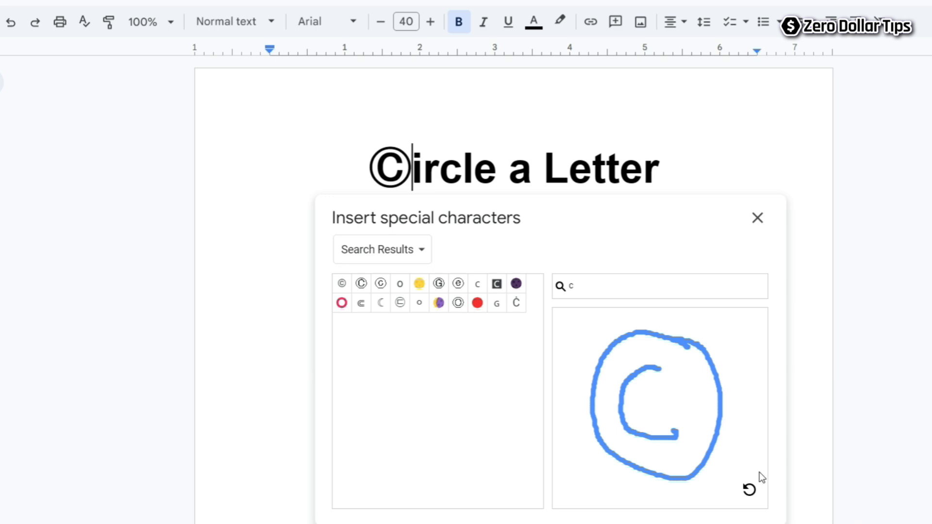
# Step: Clear the sketch, search the special characters by sketching a K inside a circle, and close the dialog
pyautogui.click(749, 490)
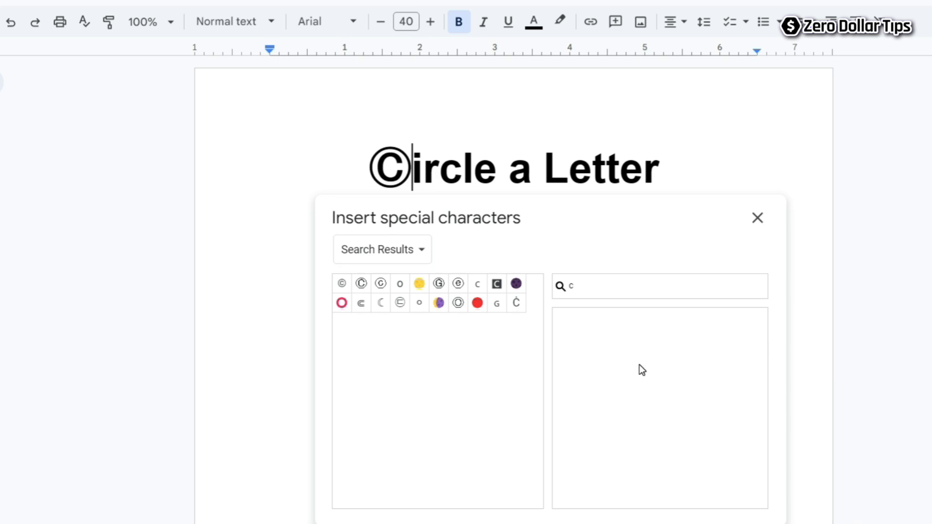
pyautogui.moveTo(640, 365); pyautogui.dragTo(645, 445)
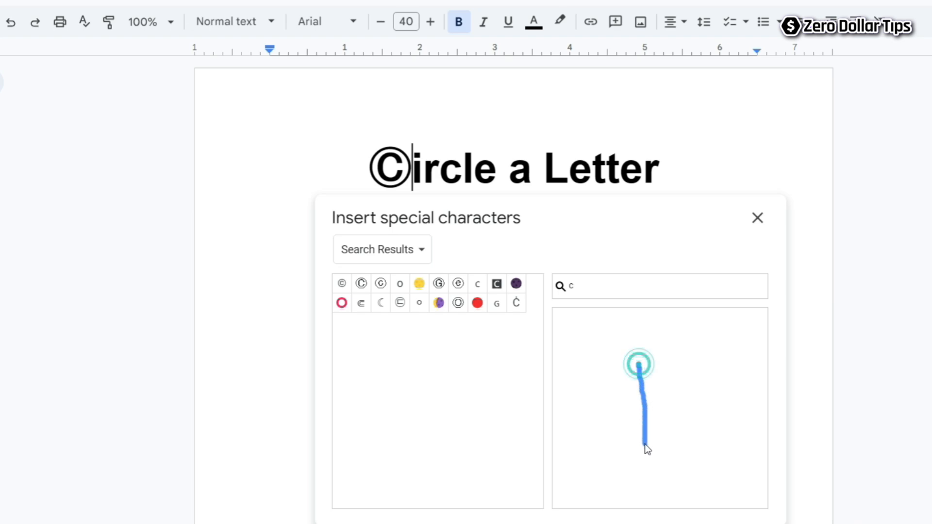
pyautogui.moveTo(674, 372); pyautogui.dragTo(708, 443)
pyautogui.moveTo(693, 355)
pyautogui.mouseDown()
pyautogui.moveTo(666, 337)
pyautogui.moveTo(633, 474)
pyautogui.moveTo(718, 423)
pyautogui.moveTo(706, 379)
pyautogui.mouseUp()
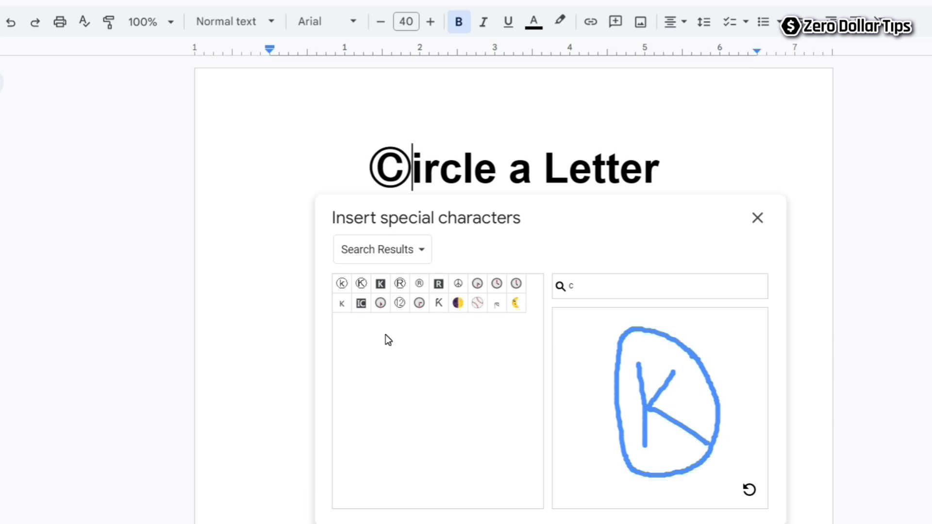
pyautogui.click(758, 218)
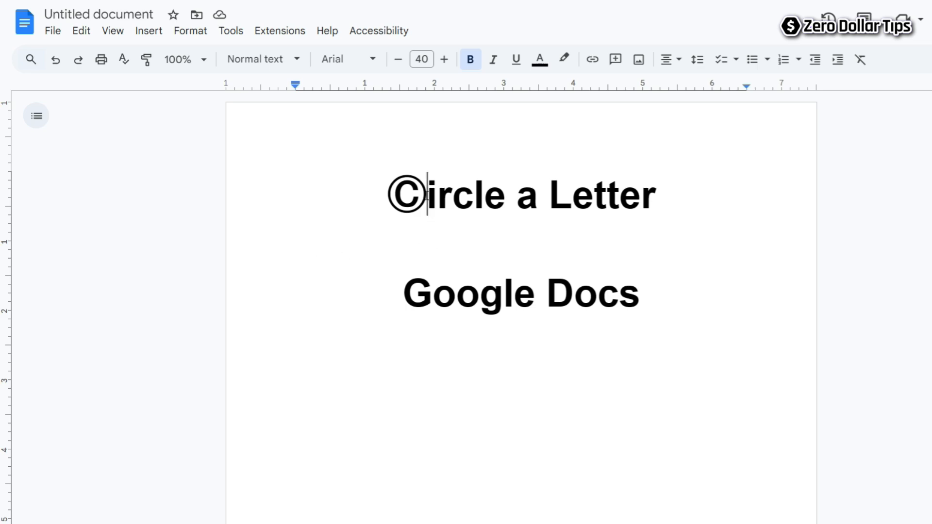
# Step: Increase the font size of the circled C in the first line to 44
pyautogui.click(430, 193)
pyautogui.moveTo(430, 193); pyautogui.dragTo(387, 199)
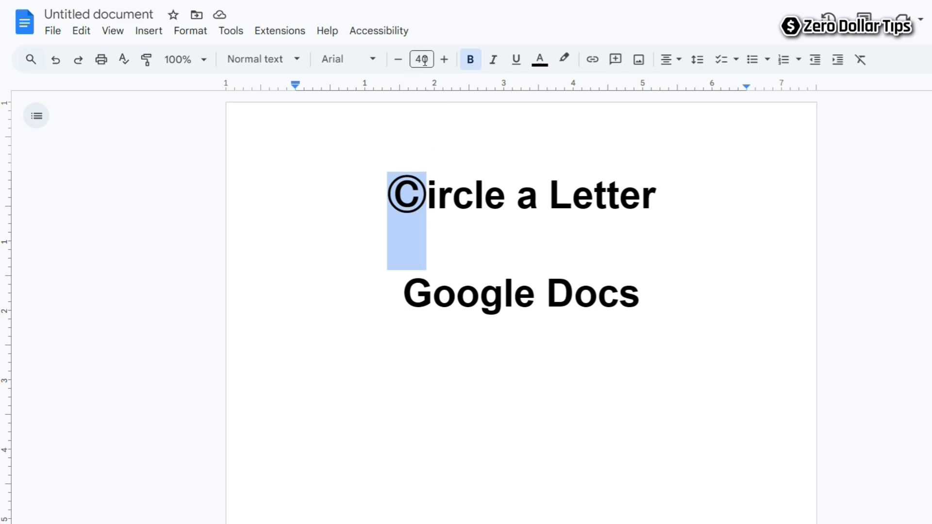
pyautogui.click(444, 60)
pyautogui.click(444, 59)
pyautogui.click(444, 59)
pyautogui.click(444, 59)
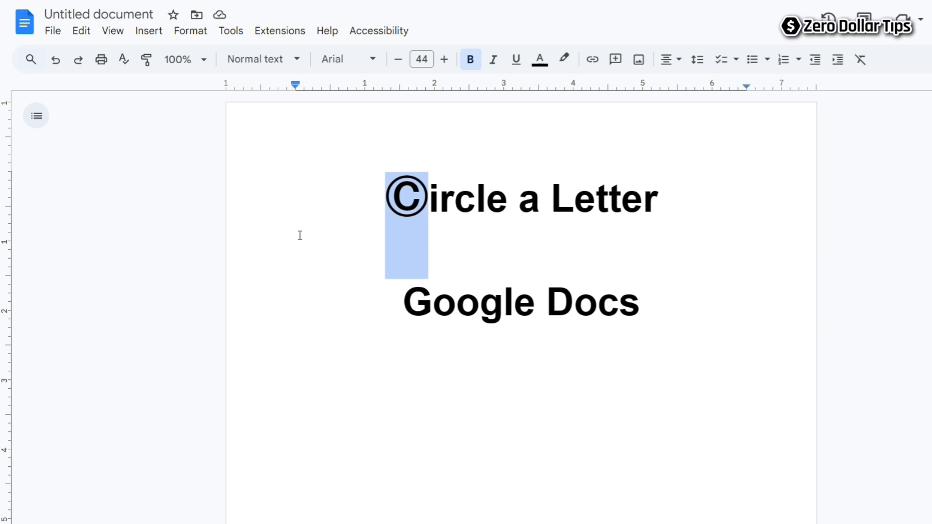
# Step: Change the text colour of the circled C to red and deselect it
pyautogui.click(540, 61)
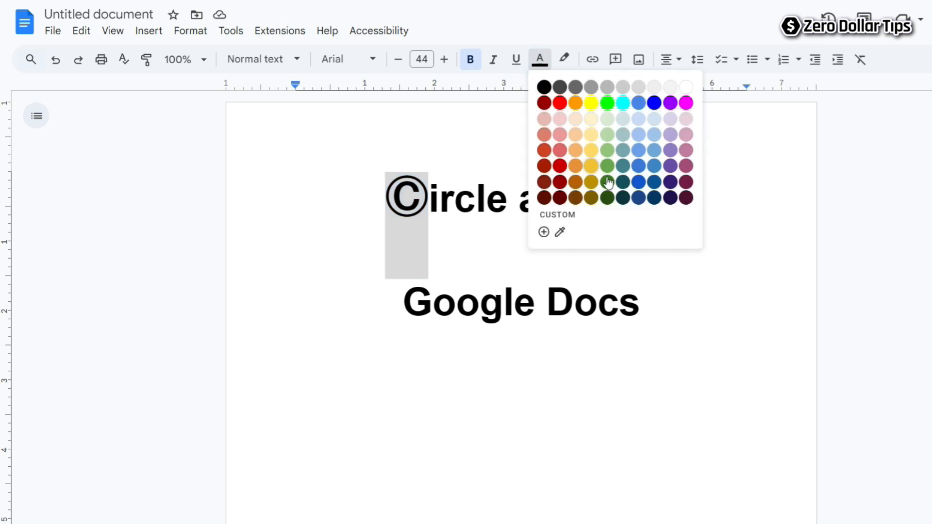
pyautogui.click(560, 103)
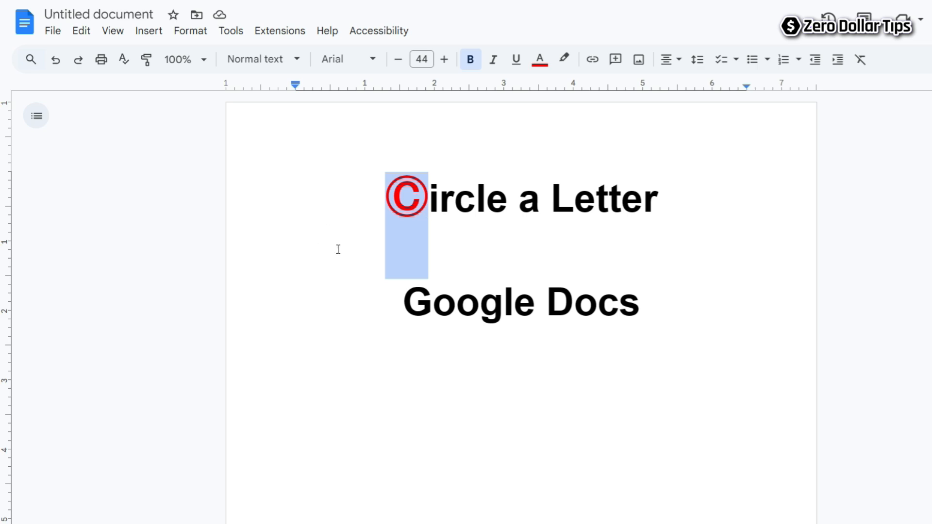
pyautogui.click(362, 231)
pyautogui.click(453, 415)
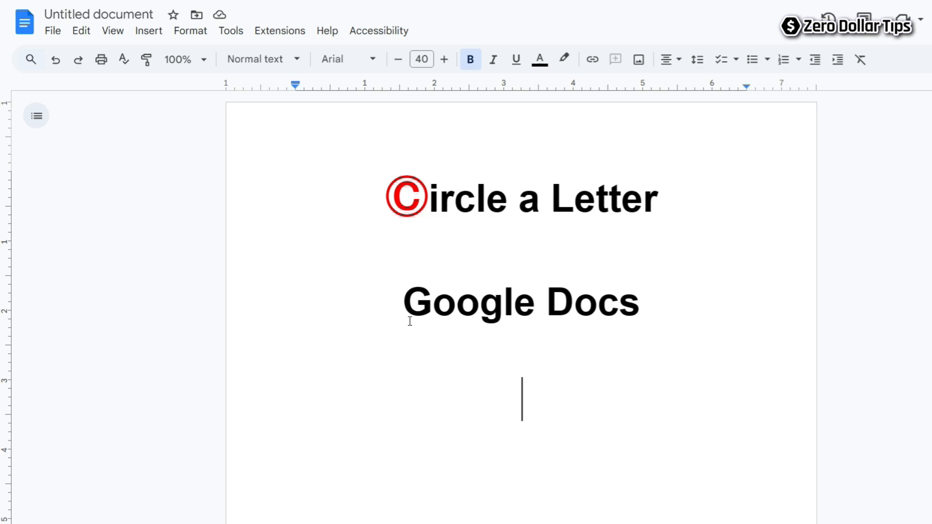
# Step: Delete the letter G at the start of "Google Docs"
pyautogui.click(431, 304)
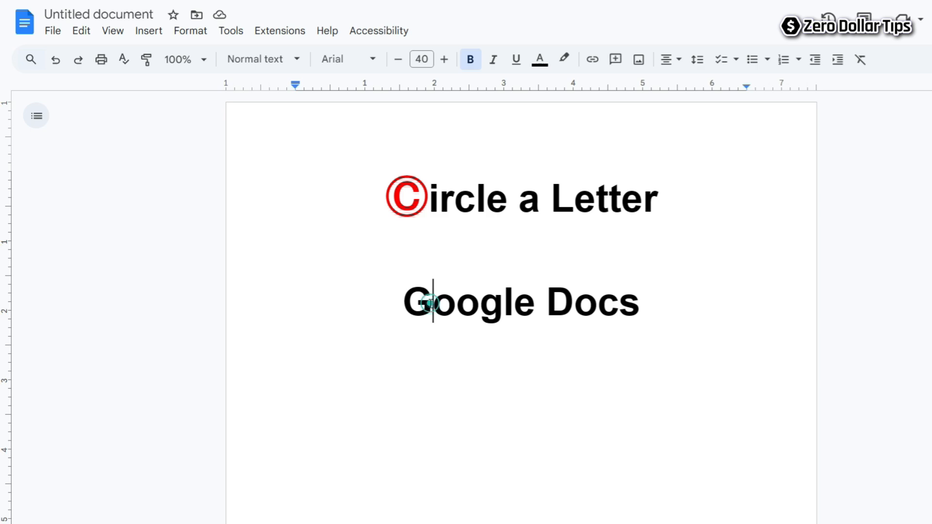
pyautogui.moveTo(431, 303); pyautogui.dragTo(412, 306)
pyautogui.press('BackSpace')
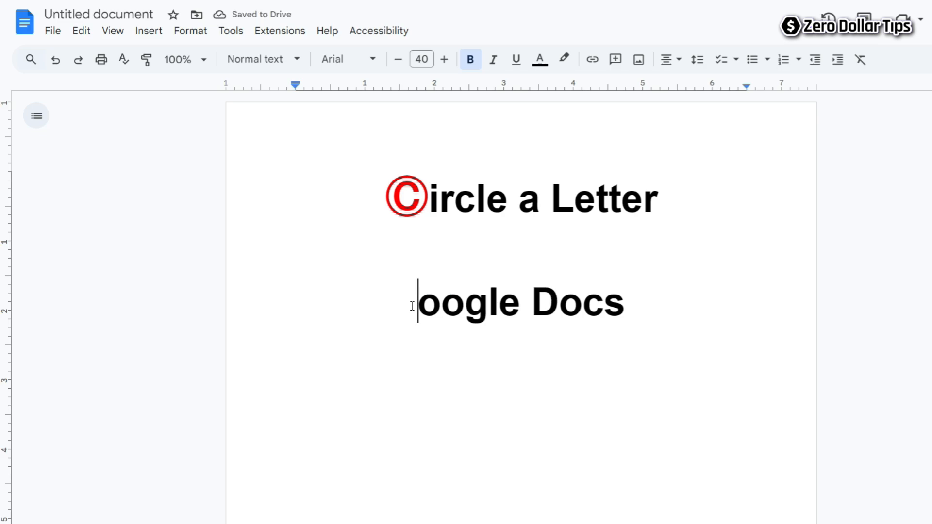
# Step: Create a new drawing at the start of "oogle Docs" and draw a circle about 1.4 inches in diameter
pyautogui.click(152, 35)
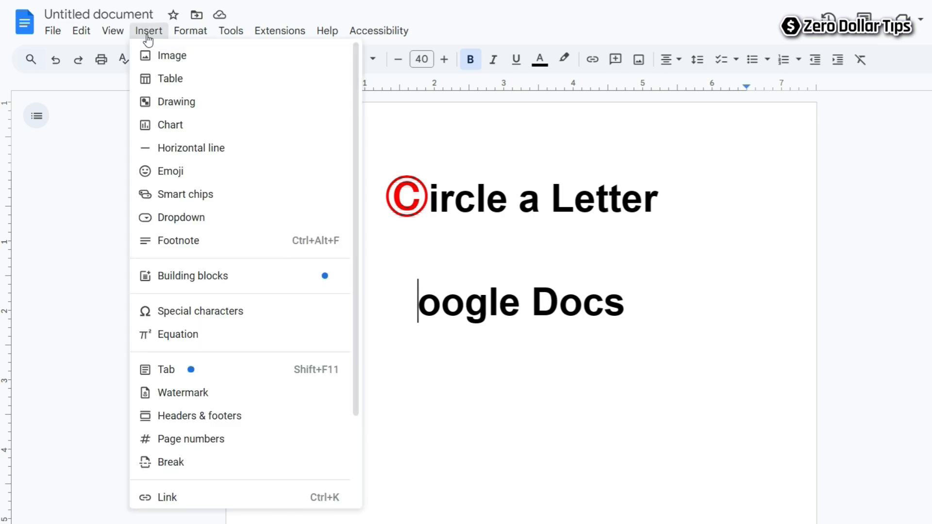
pyautogui.moveTo(179, 110)
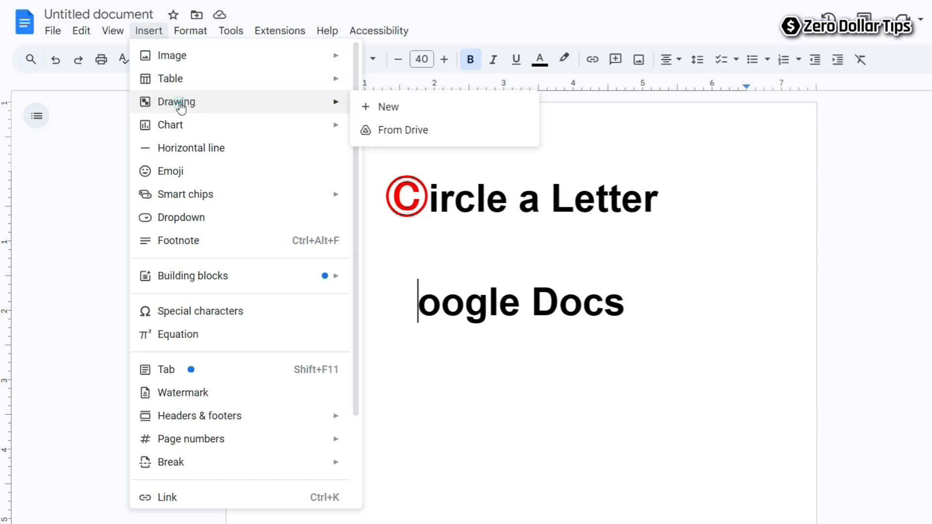
pyautogui.click(401, 113)
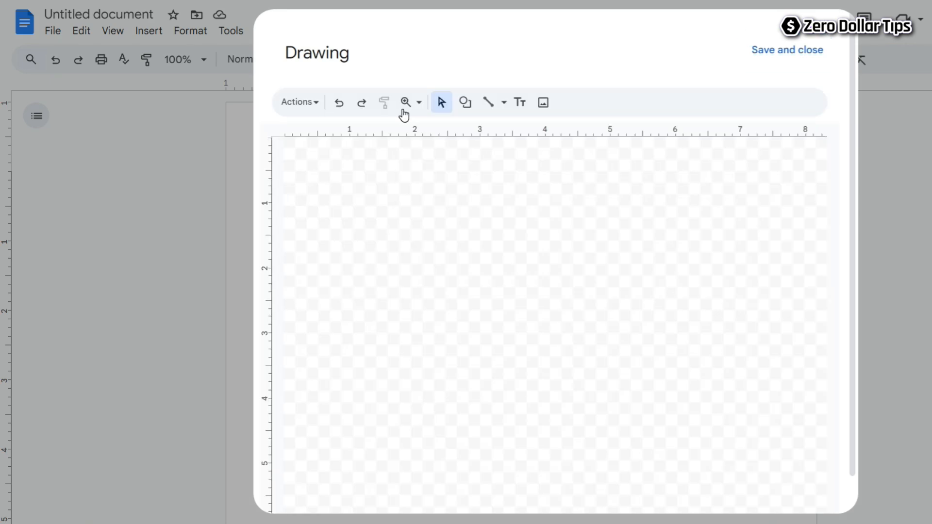
pyautogui.click(467, 107)
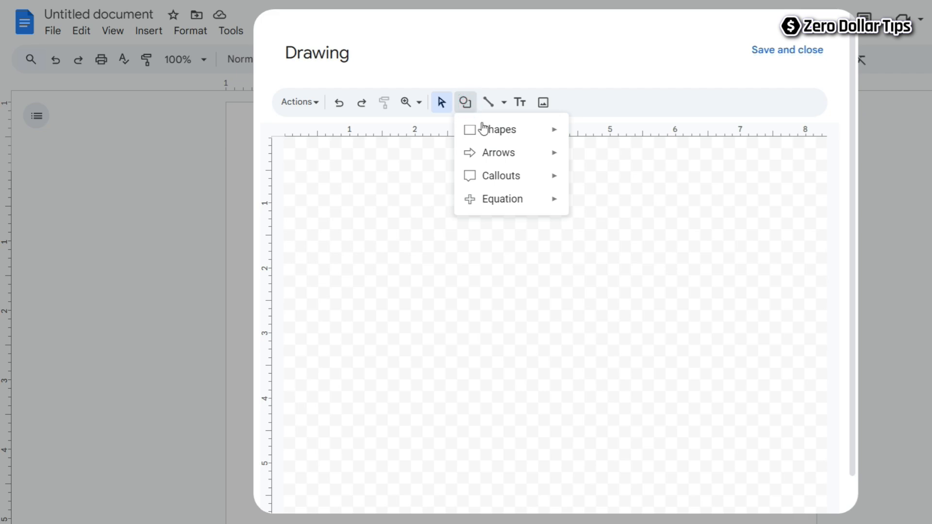
pyautogui.click(511, 136)
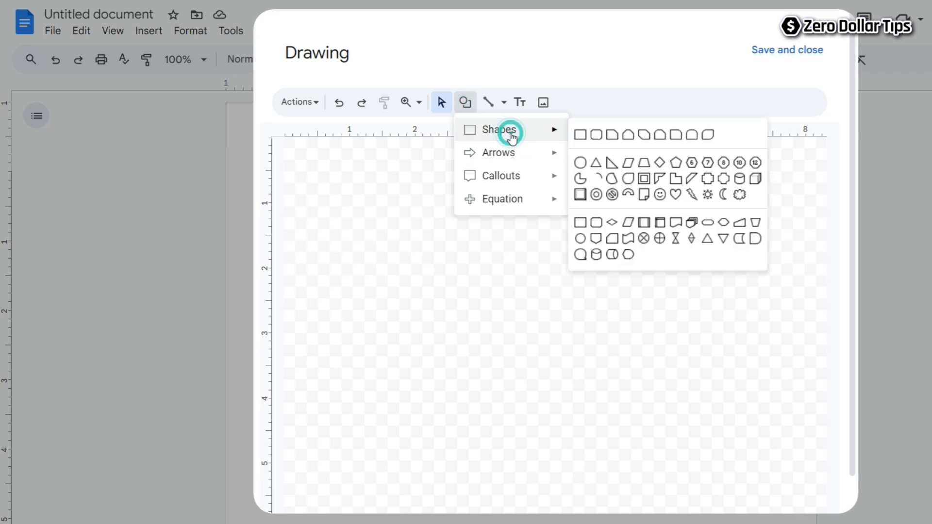
pyautogui.click(580, 164)
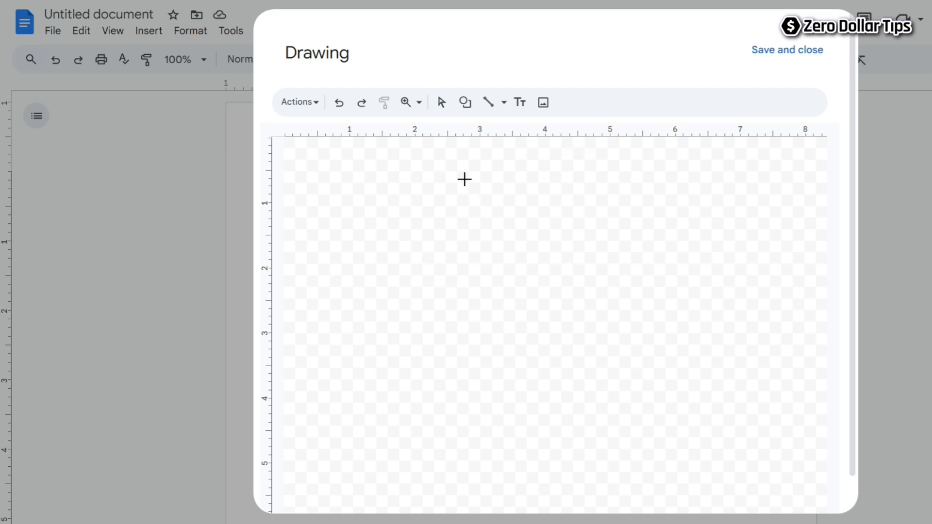
pyautogui.moveTo(465, 179); pyautogui.dragTo(556, 268)
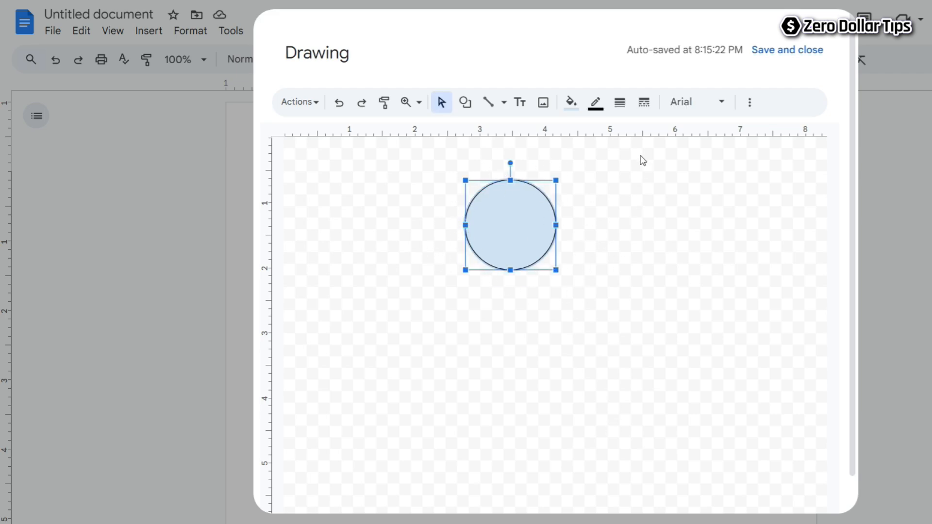
# Step: Set the circle's border weight to 8px
pyautogui.click(620, 104)
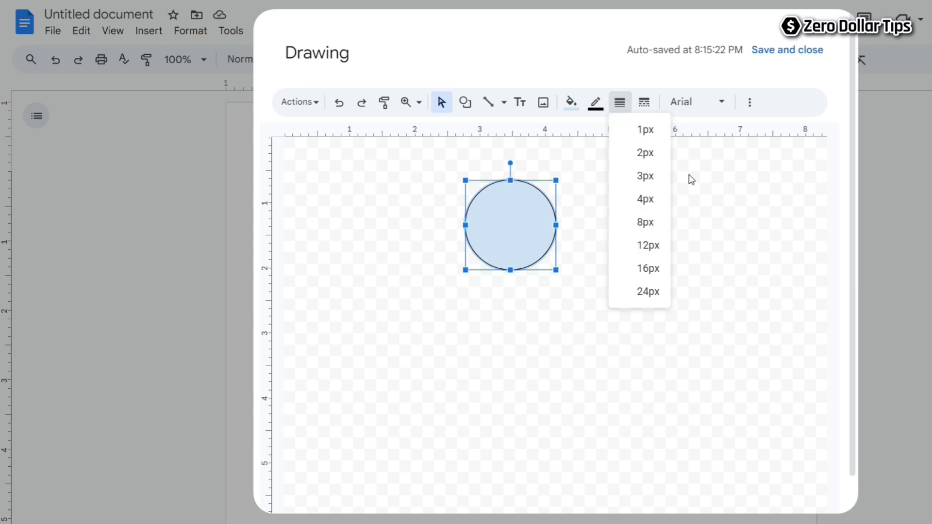
pyautogui.click(642, 222)
pyautogui.click(627, 108)
pyautogui.click(646, 204)
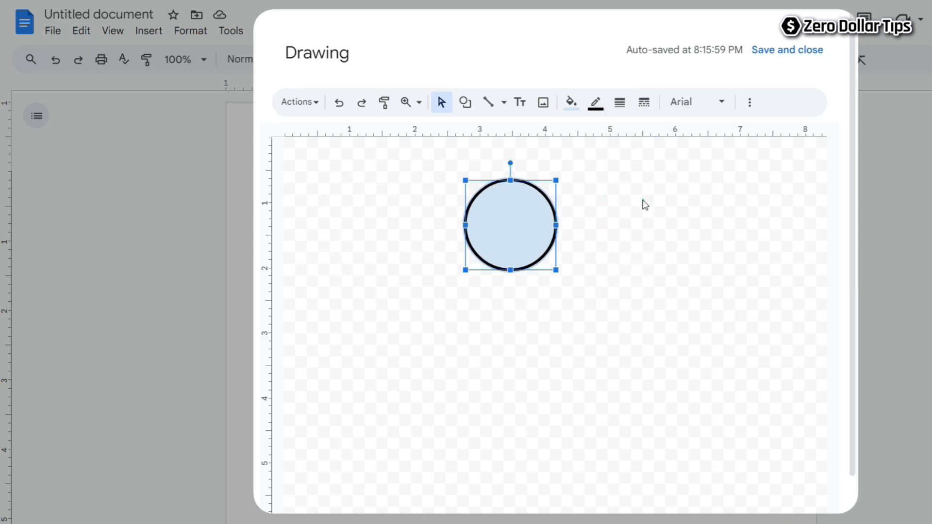
pyautogui.click(620, 103)
pyautogui.click(642, 221)
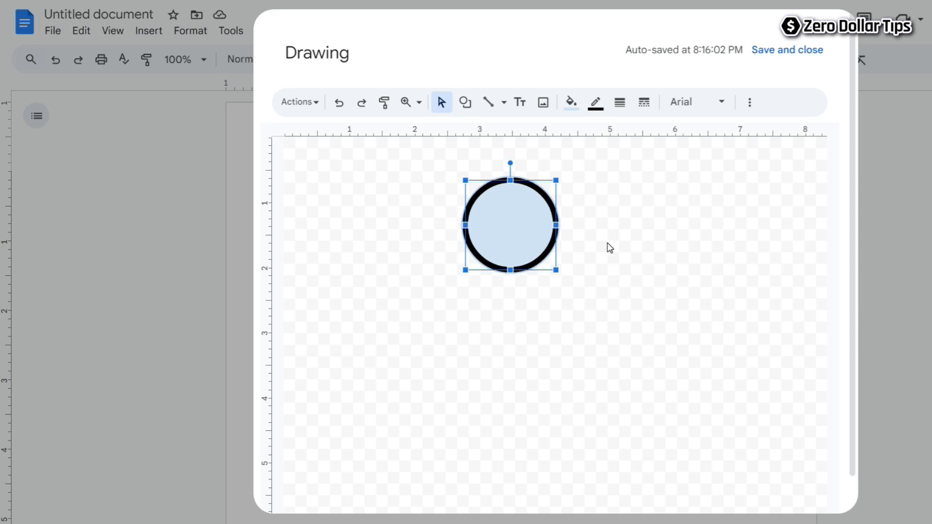
# Step: Set the circle's border colour to blue and its solid fill colour to bright green
pyautogui.click(597, 107)
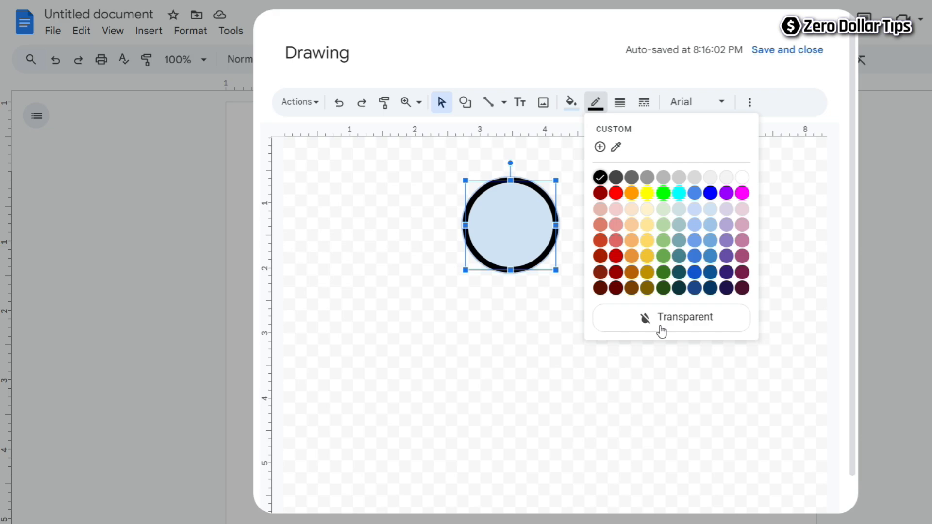
pyautogui.click(711, 195)
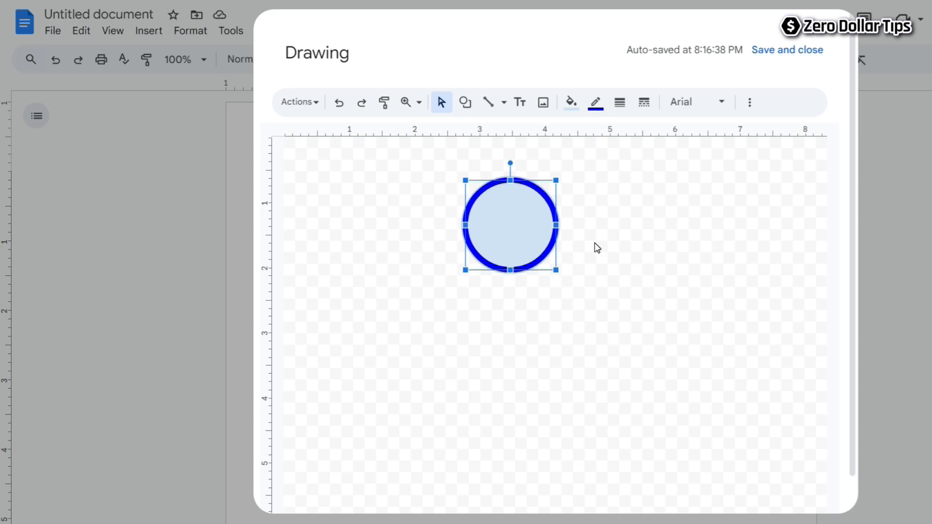
pyautogui.click(571, 106)
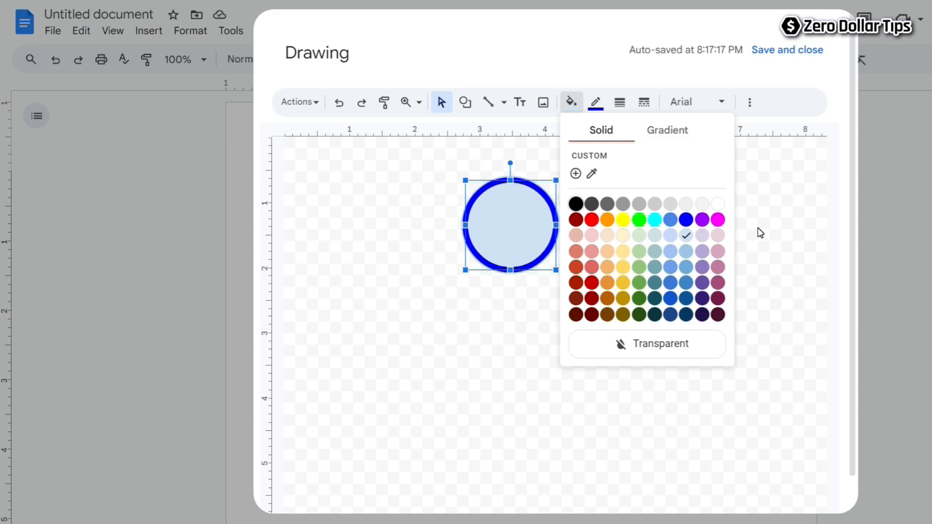
pyautogui.click(639, 220)
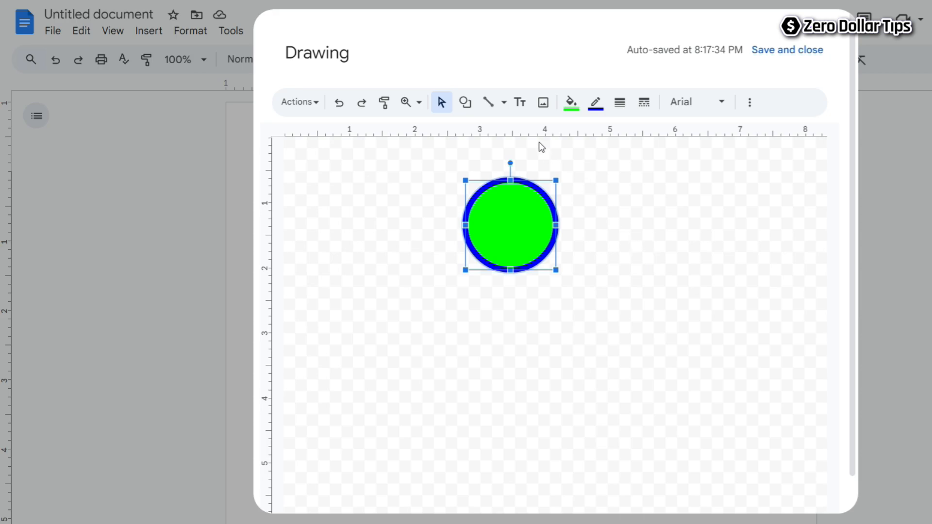
# Step: Add a text box over the green circle containing the letter G
pyautogui.click(520, 106)
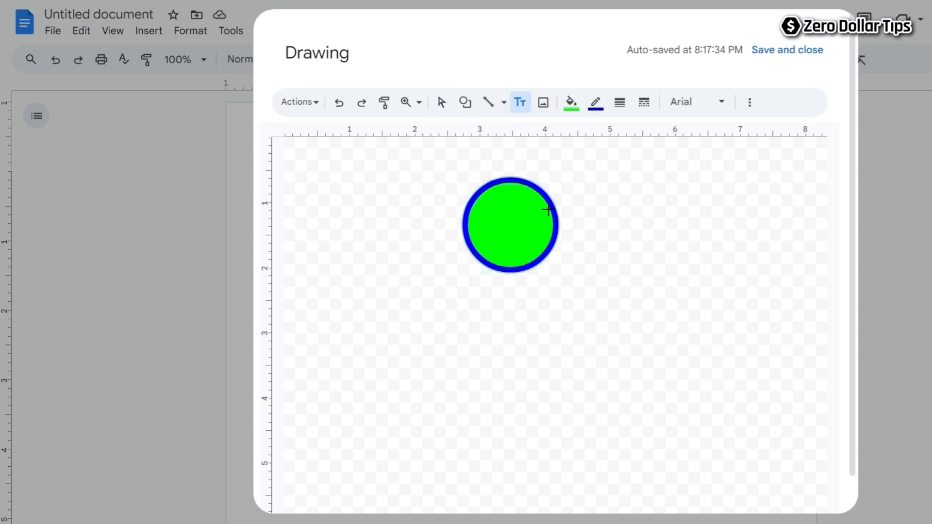
pyautogui.click(501, 212)
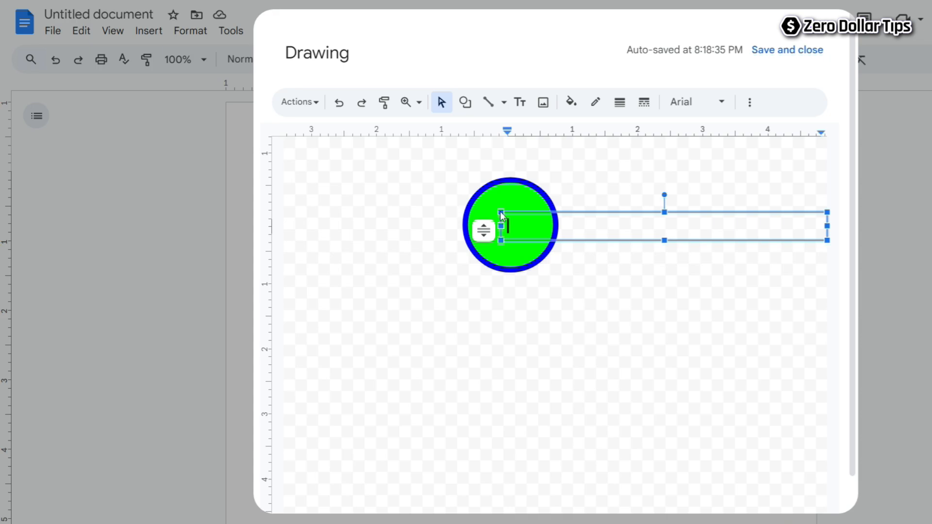
pyautogui.write('G')
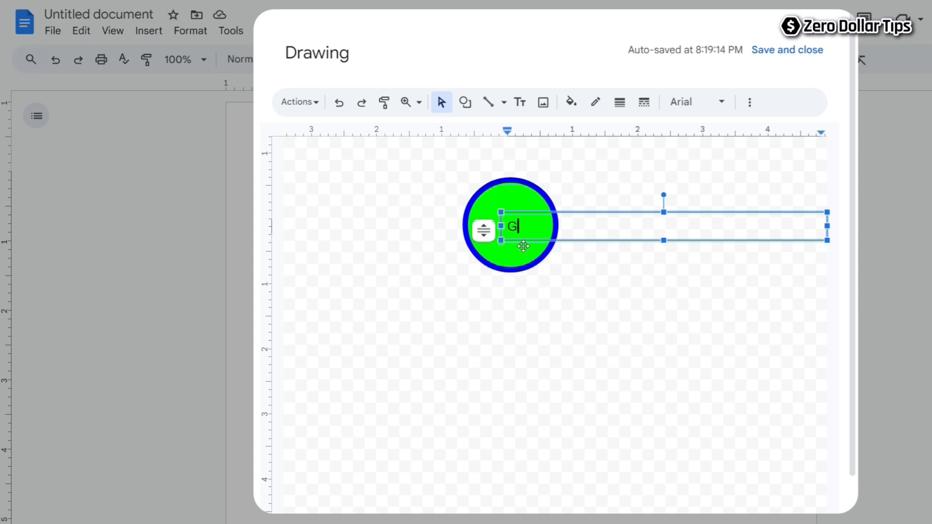
# Step: Set the letter G in the text box to font size 72 and make it bold
pyautogui.doubleClick(518, 227)
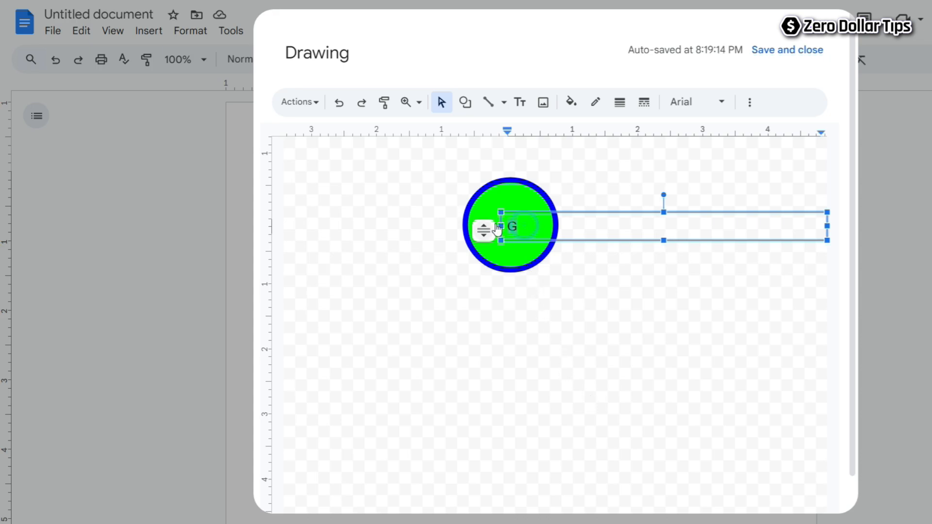
pyautogui.click(749, 103)
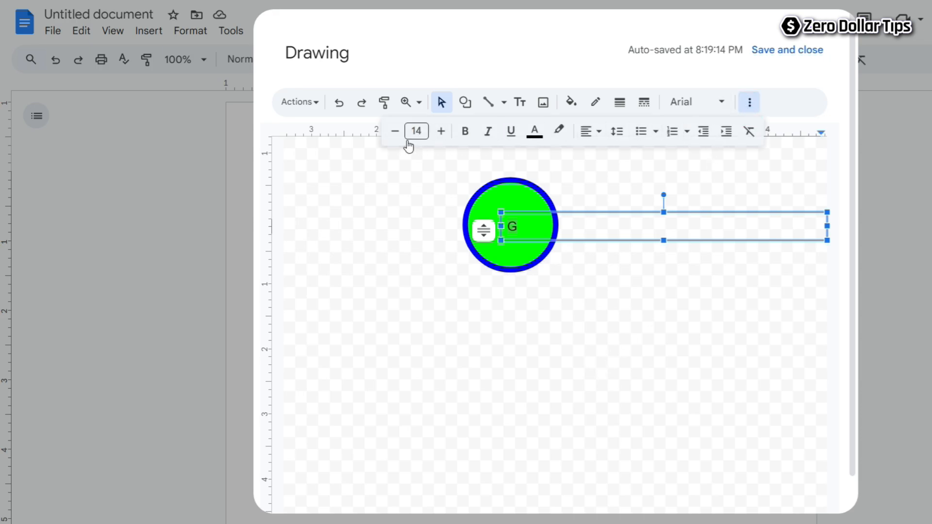
pyautogui.click(421, 133)
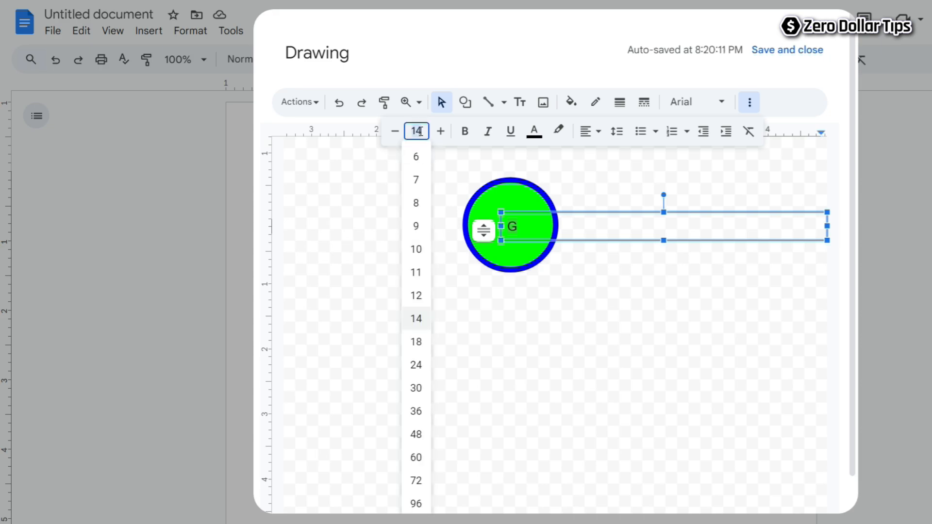
pyautogui.click(417, 482)
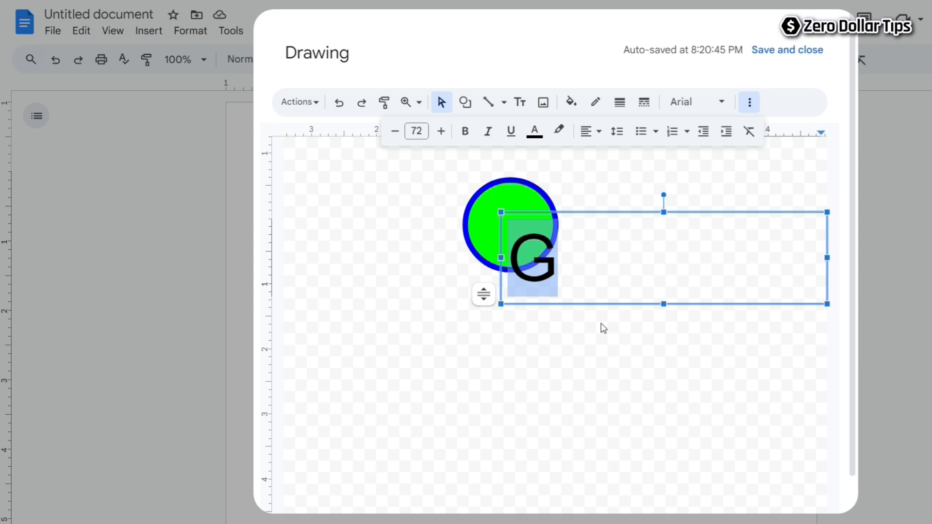
pyautogui.click(464, 139)
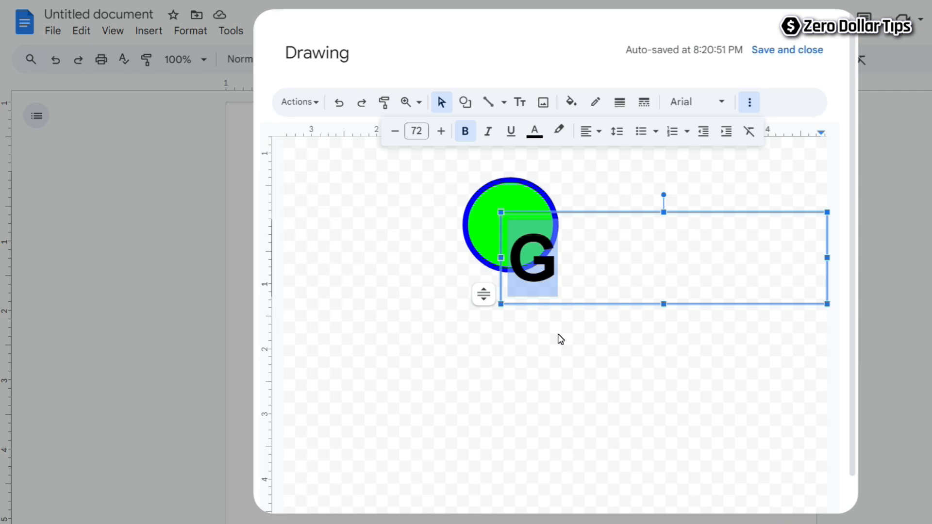
# Step: Try magenta and blue as the text colour of the G and set it back to black
pyautogui.click(535, 136)
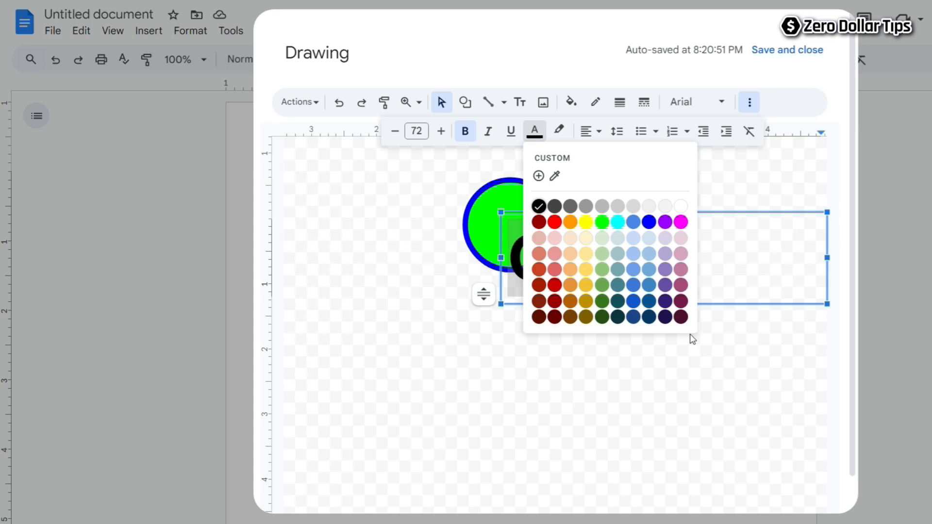
pyautogui.click(681, 222)
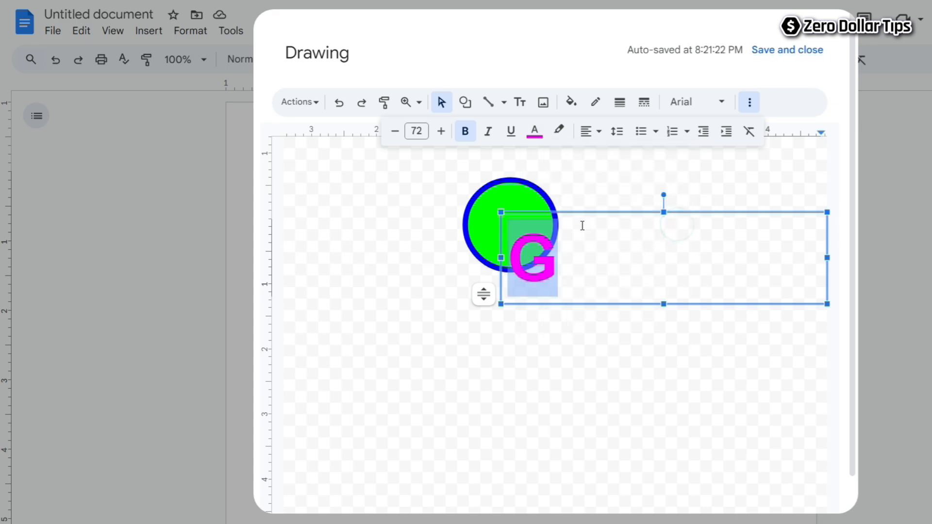
pyautogui.click(535, 131)
pyautogui.click(649, 222)
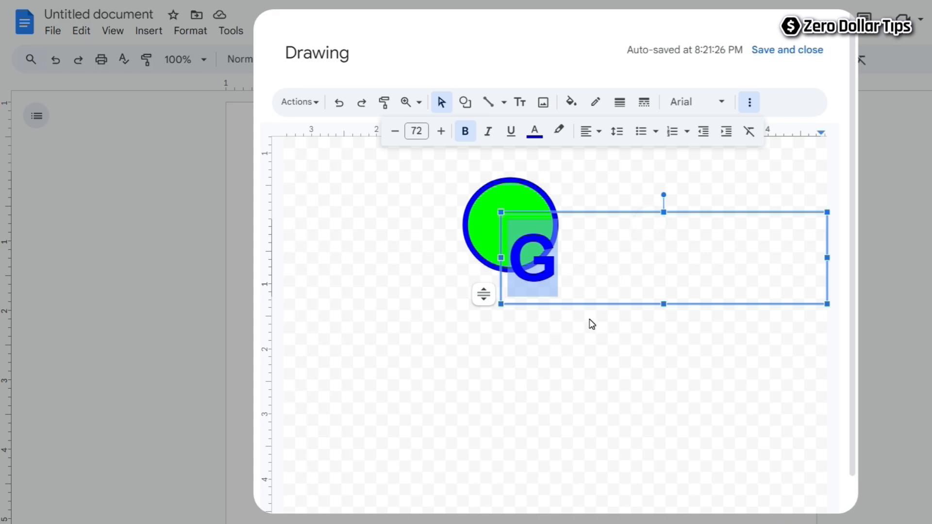
pyautogui.click(535, 131)
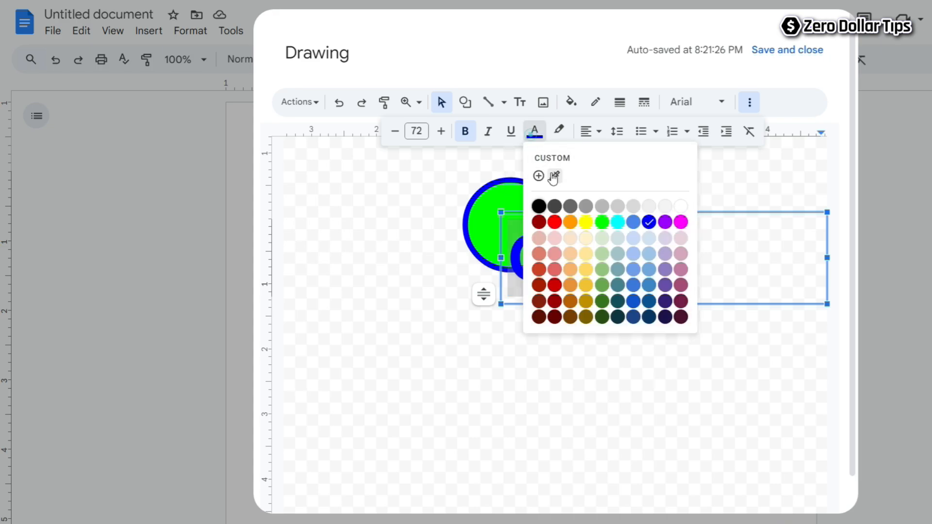
pyautogui.click(540, 208)
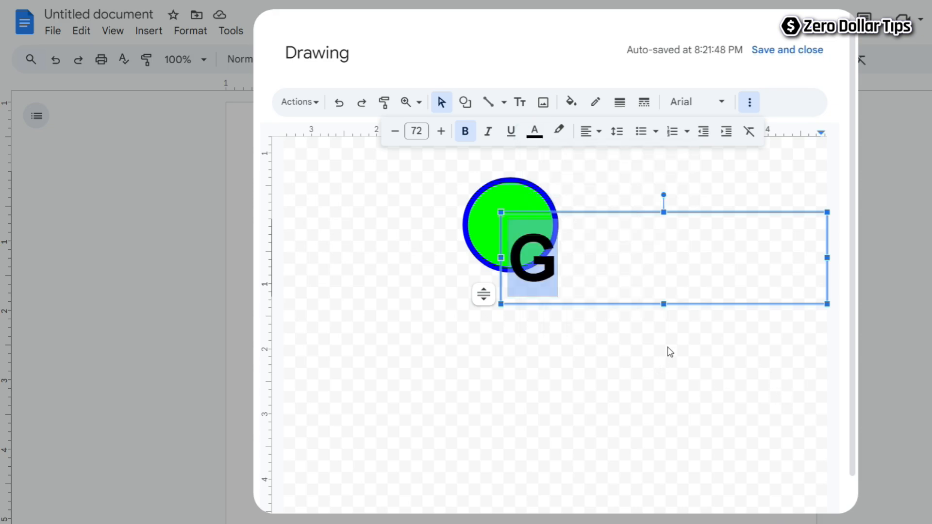
# Step: Narrow the text box to fit the G and move it so the letter sits centred inside the circle
pyautogui.click(827, 258)
pyautogui.moveTo(826, 258); pyautogui.dragTo(564, 257)
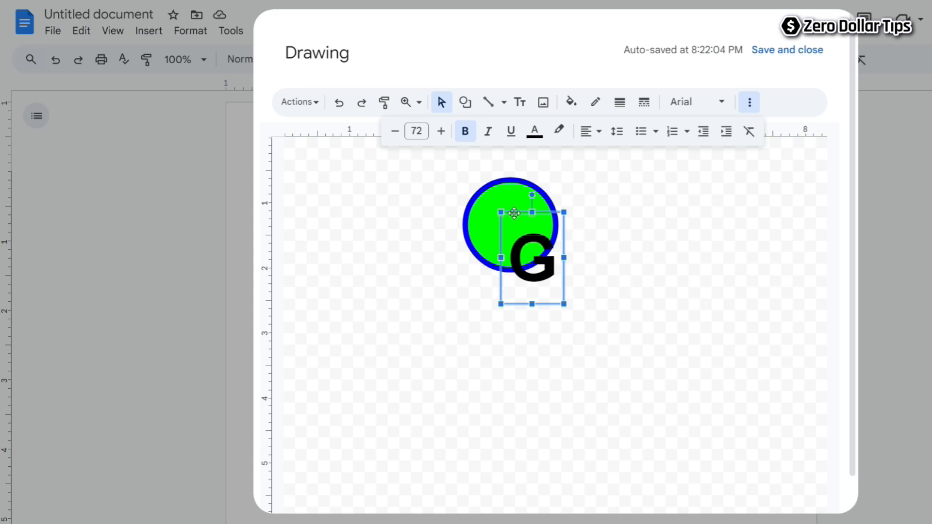
pyautogui.moveTo(515, 213); pyautogui.dragTo(497, 178)
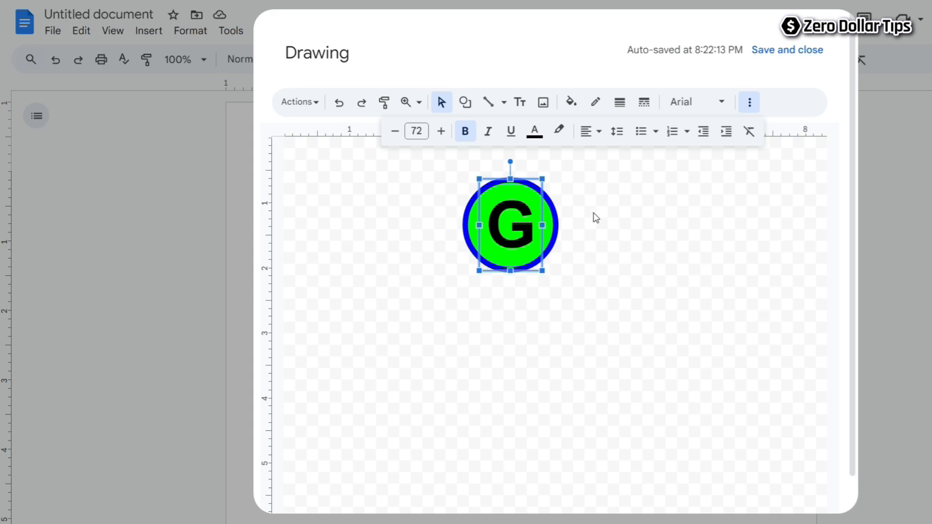
# Step: Align the G horizontally to the centre and vertically to the middle of its text box
pyautogui.click(591, 139)
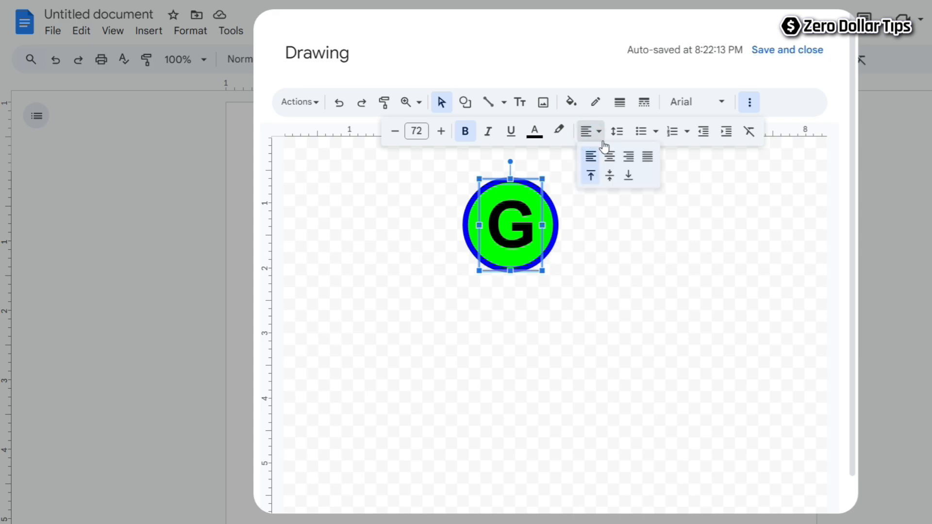
pyautogui.click(609, 161)
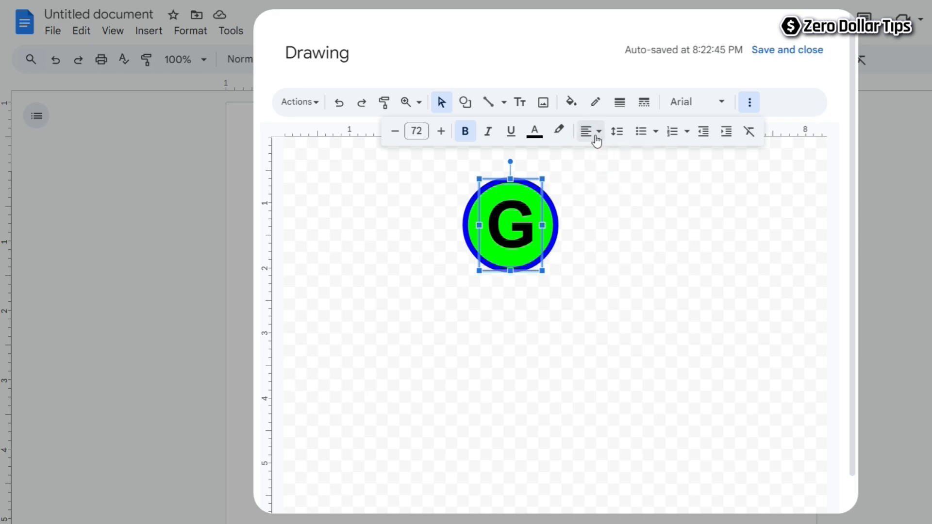
pyautogui.click(599, 138)
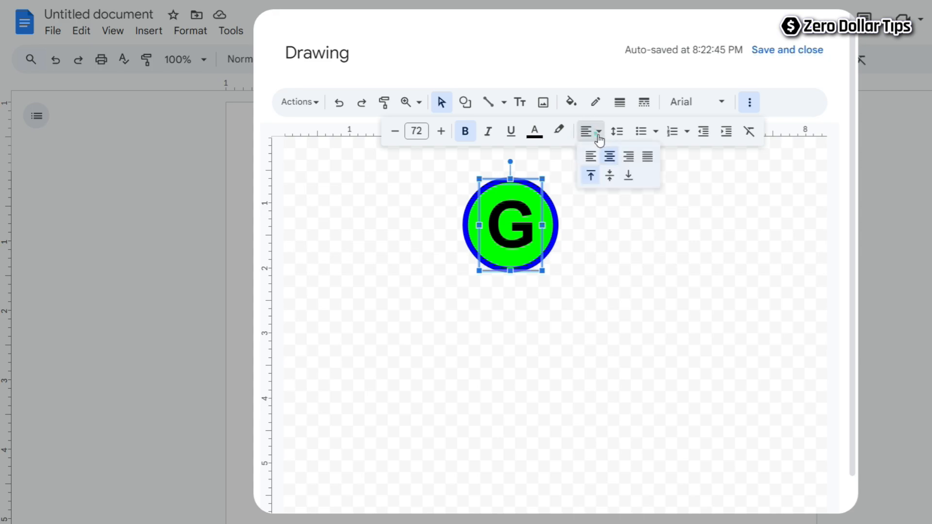
pyautogui.click(610, 175)
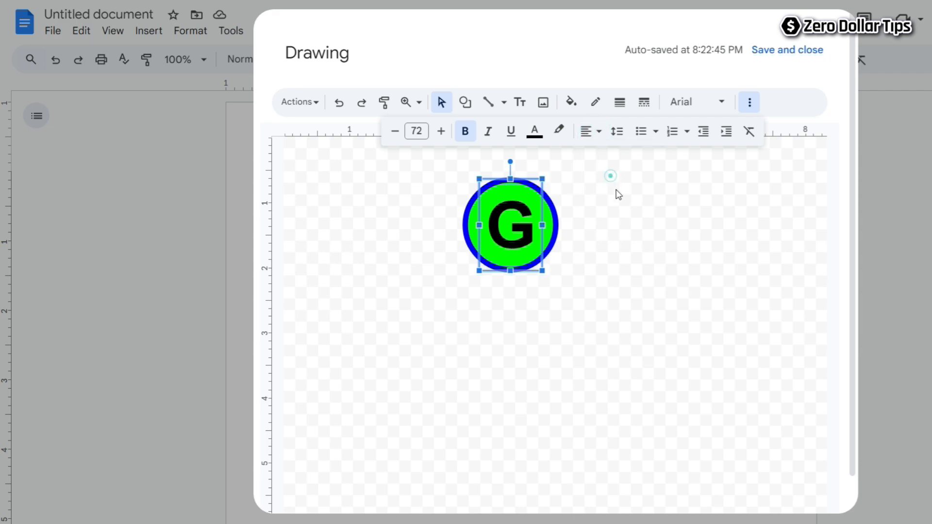
pyautogui.click(586, 228)
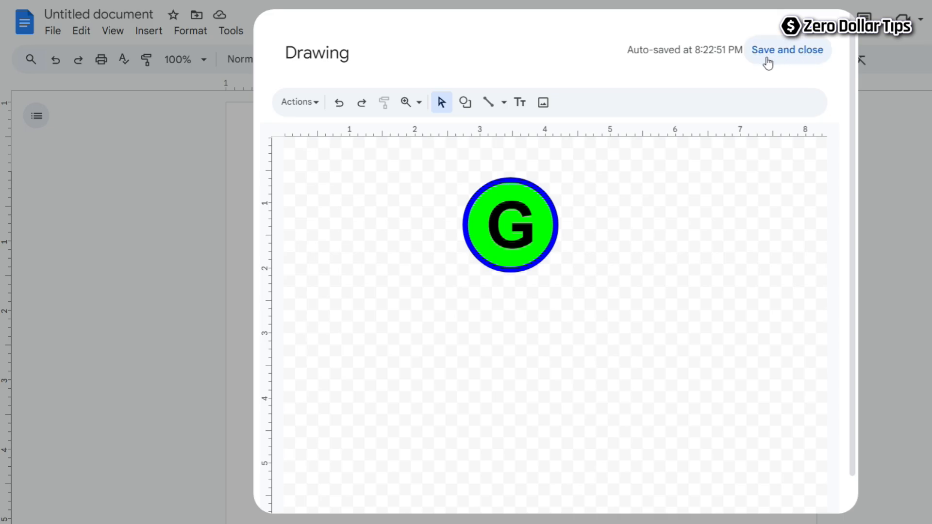
# Step: Save the drawing into the document and place the circled G in front of text
pyautogui.click(791, 50)
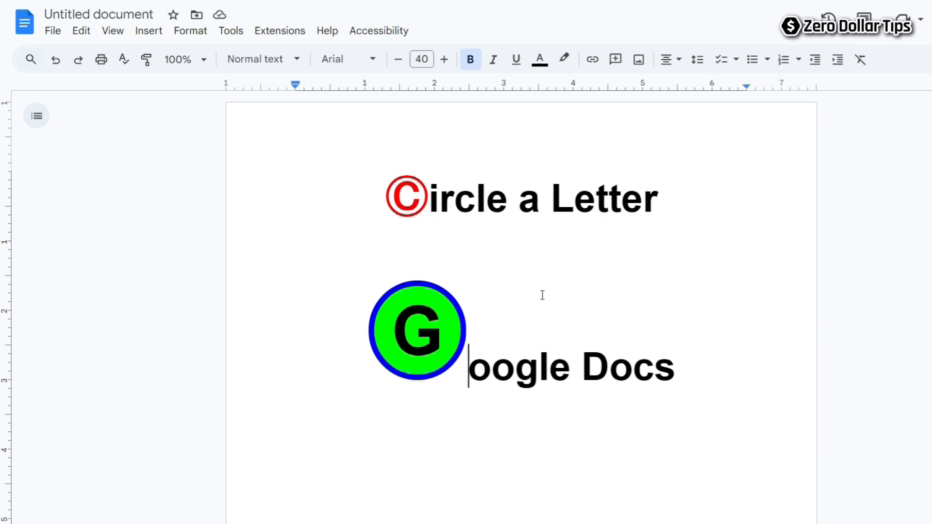
pyautogui.click(426, 320)
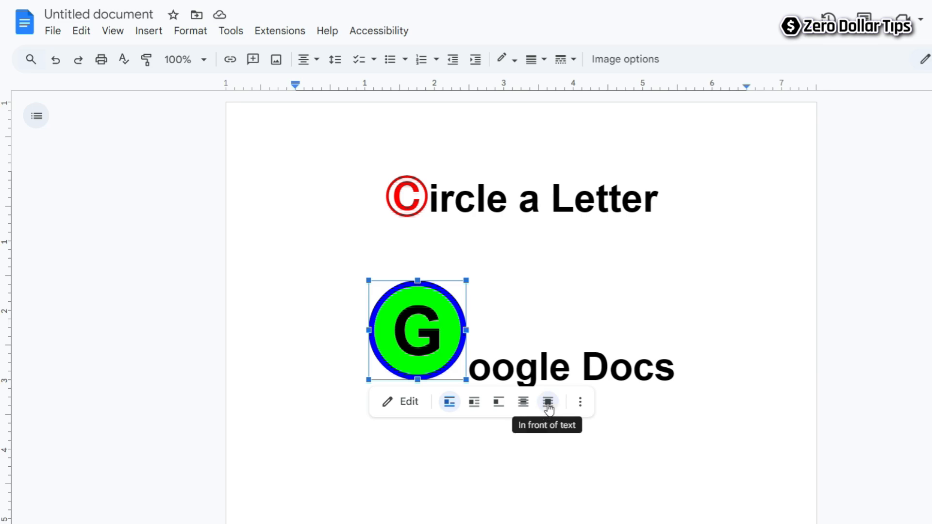
pyautogui.click(548, 403)
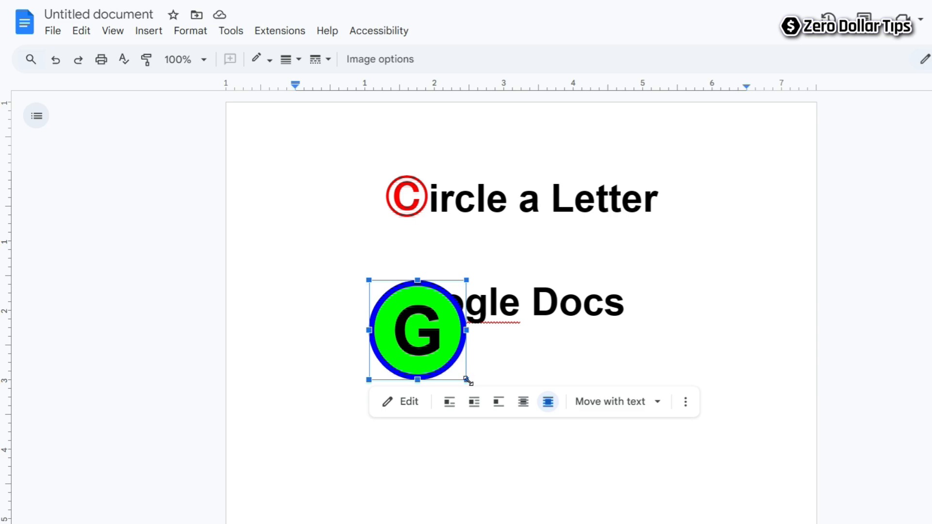
# Step: Shrink the circled G drawing to about 0.75 inch wide so it fits in front of "oogle Docs"
pyautogui.moveTo(467, 381); pyautogui.dragTo(415, 326)
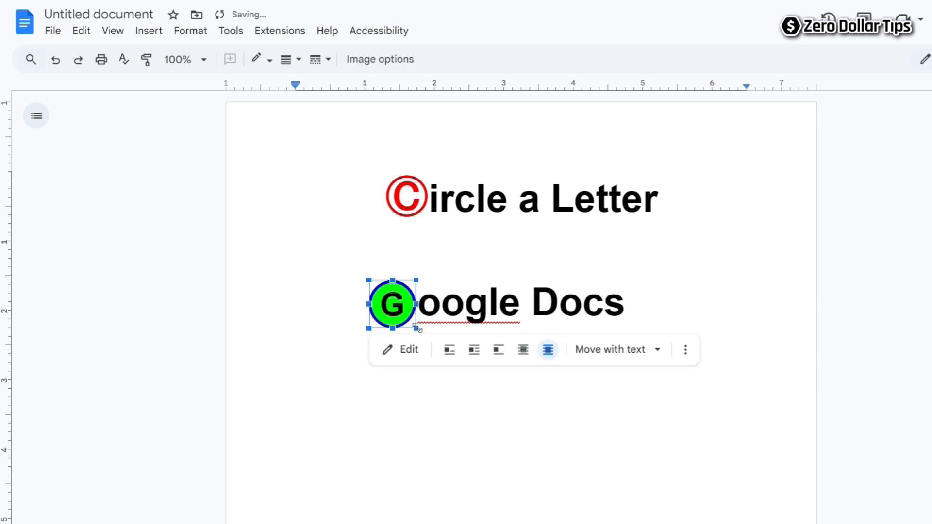
pyautogui.moveTo(369, 280); pyautogui.dragTo(364, 275)
pyautogui.click(680, 327)
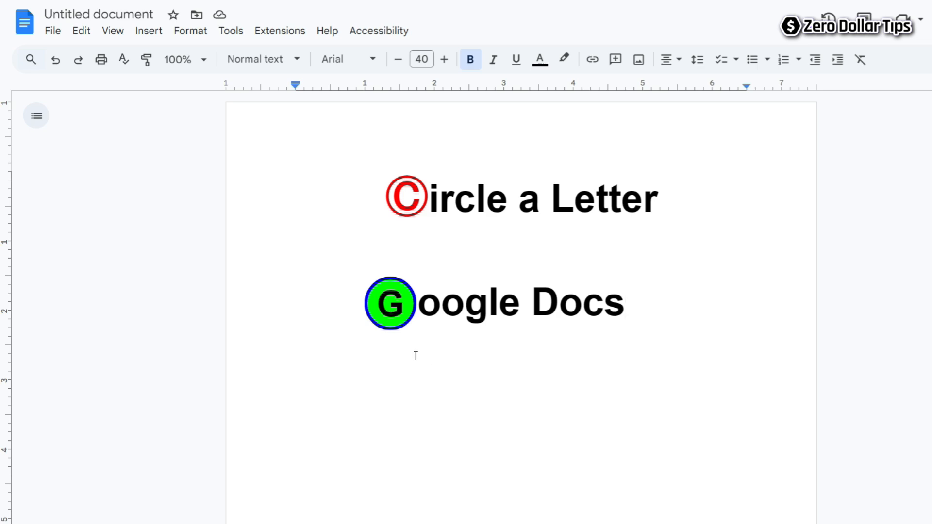
# Step: Fine-tune the circled G to about 0.8 inch wide and position it directly before "oogle Docs", level with the text
pyautogui.click(373, 300)
pyautogui.moveTo(370, 280); pyautogui.dragTo(360, 272)
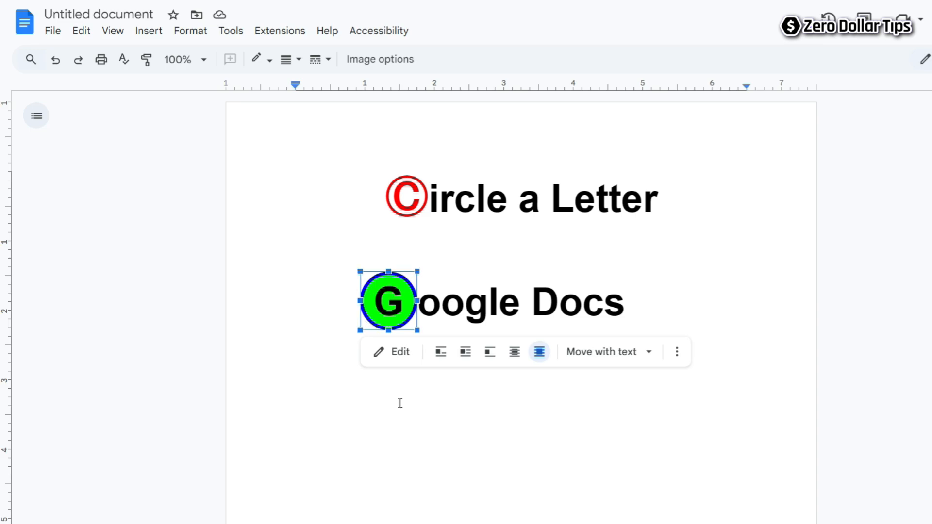
pyautogui.moveTo(359, 331); pyautogui.dragTo(351, 339)
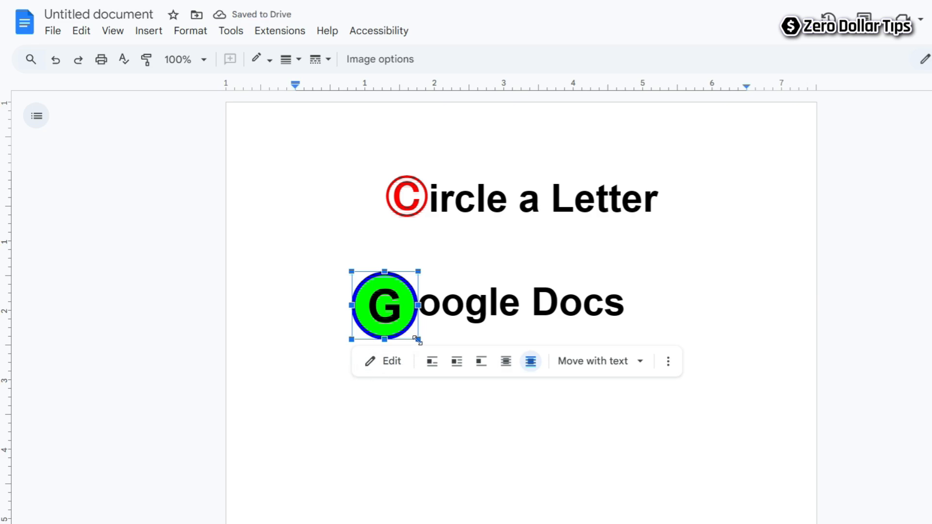
pyautogui.moveTo(418, 339); pyautogui.dragTo(406, 316)
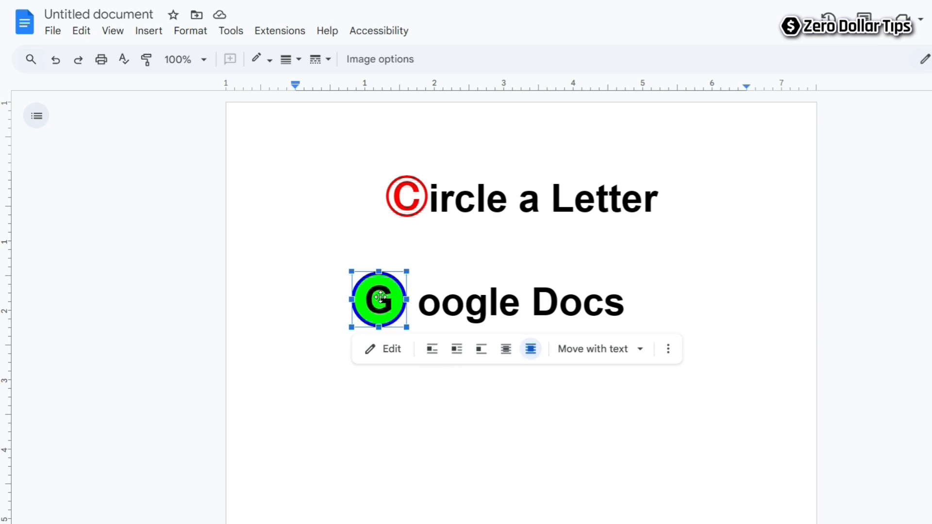
pyautogui.moveTo(381, 302); pyautogui.dragTo(386, 298)
pyautogui.click(654, 426)
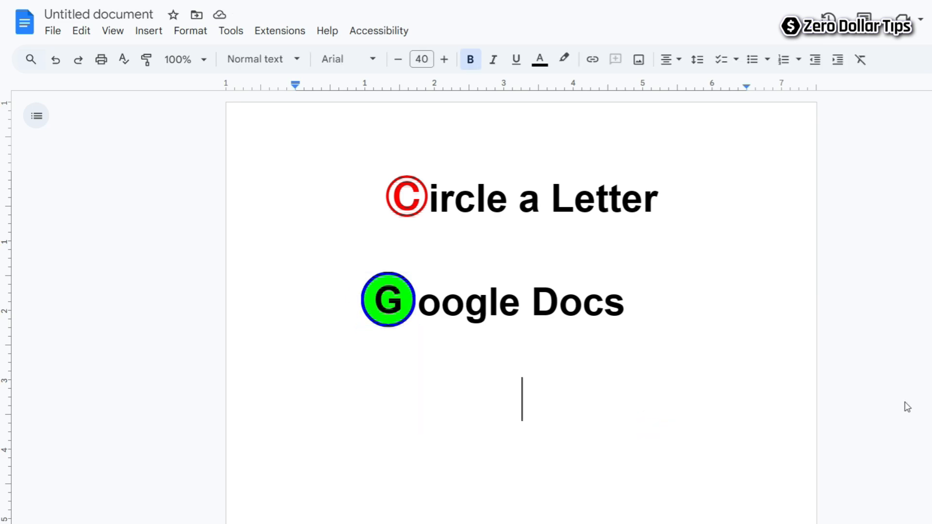